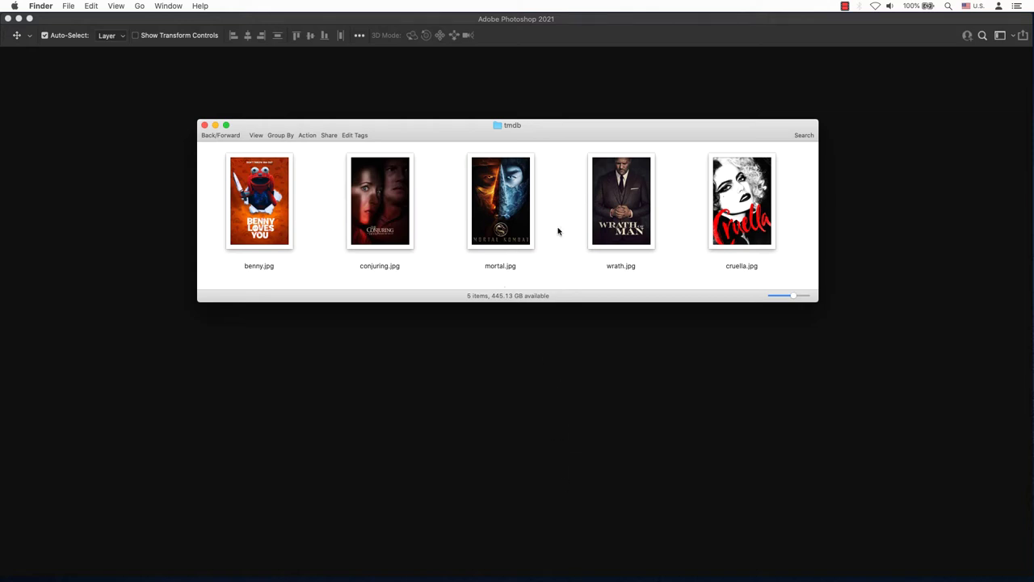
Drag mortal.jpg from the tmdb folder into Photoshop to open the striped Mortal Kombat poster
left_click(494, 211)
mouse_move(501, 206)
left_mouse_down()
mouse_move(596, 339)
mouse_move(347, 387)
left_mouse_up()
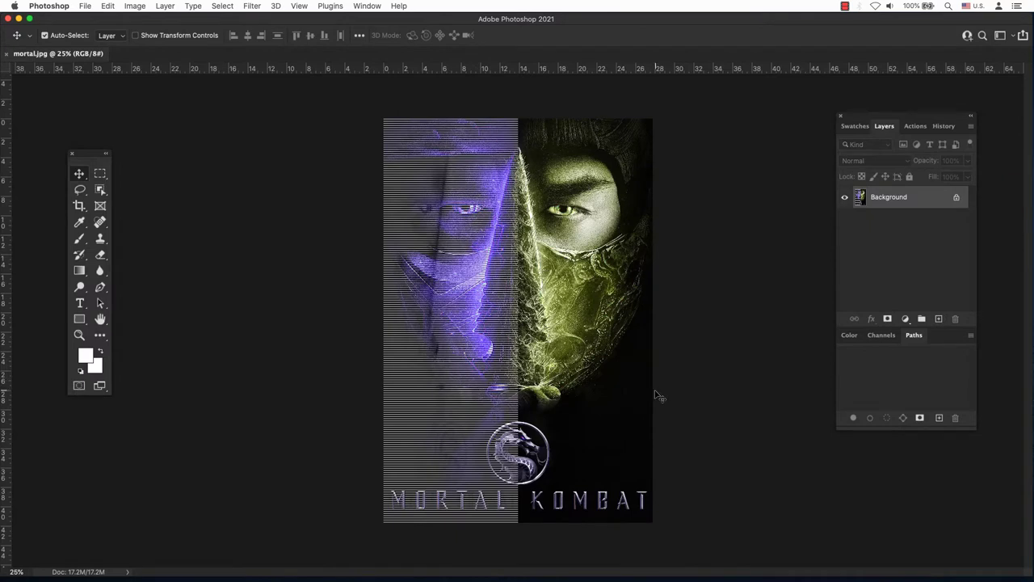
Open The Conjuring: The Devil Made Me Do It page and start saving its full-size poster
key("super+Tab")
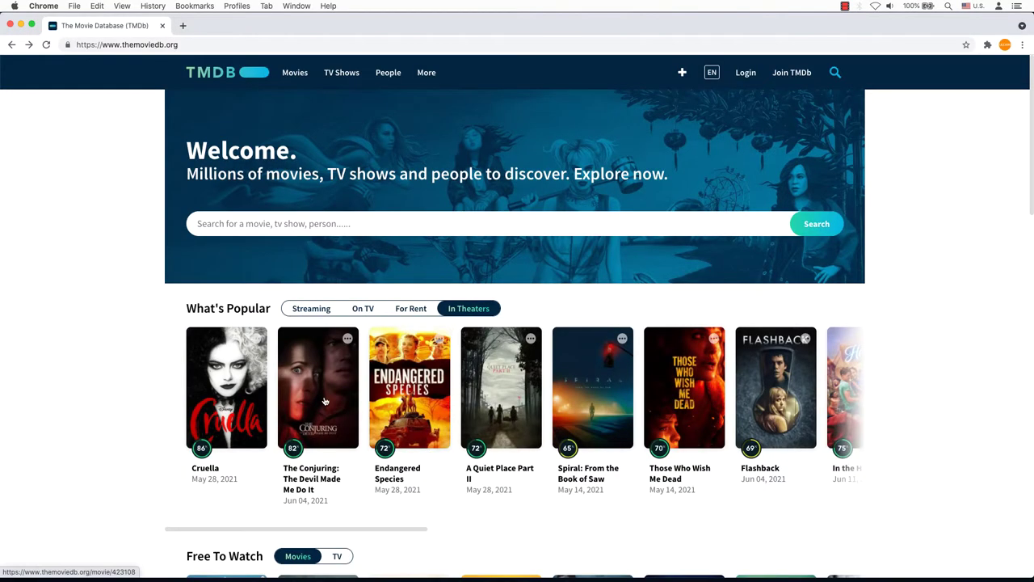
left_click(325, 400)
mouse_move(240, 251)
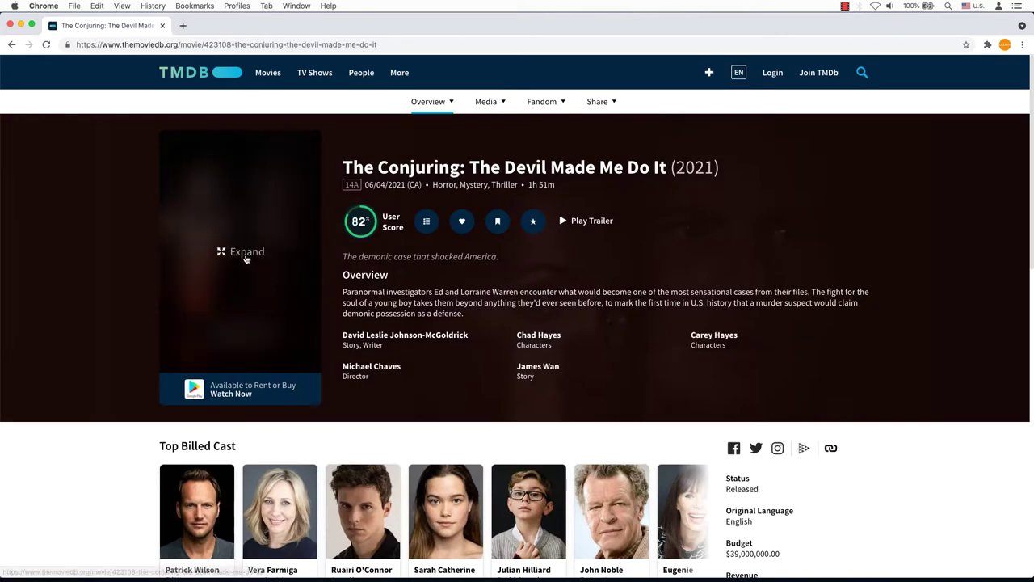
left_click(247, 258)
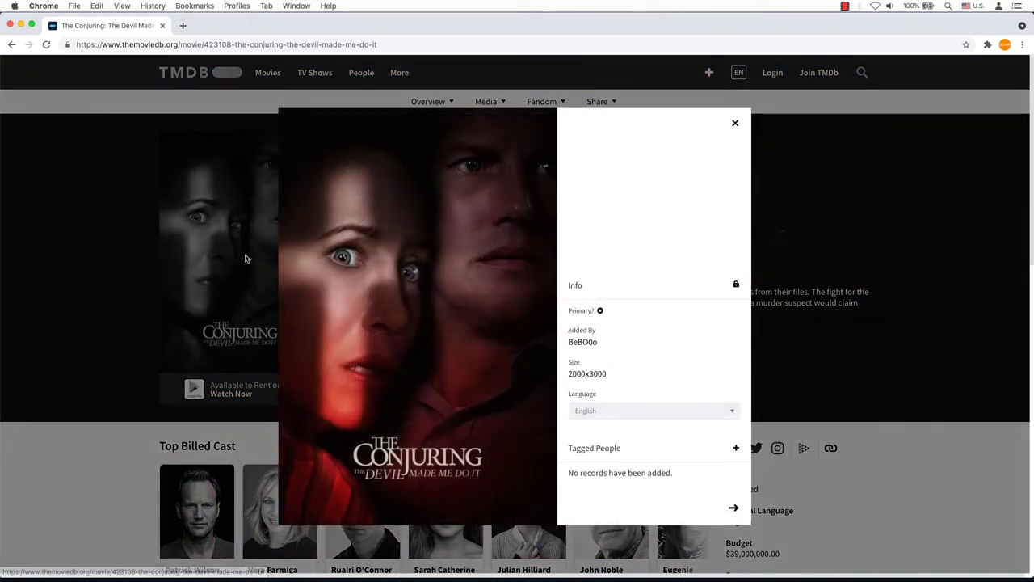
right_click(443, 300)
left_click(480, 311)
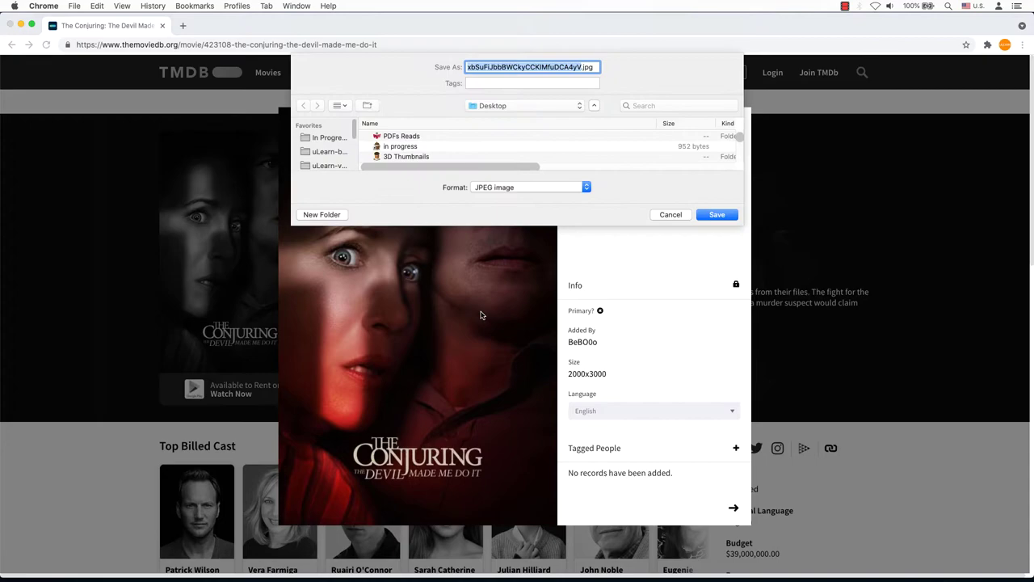
type("conjuring")
key("Return")
key("Escape")
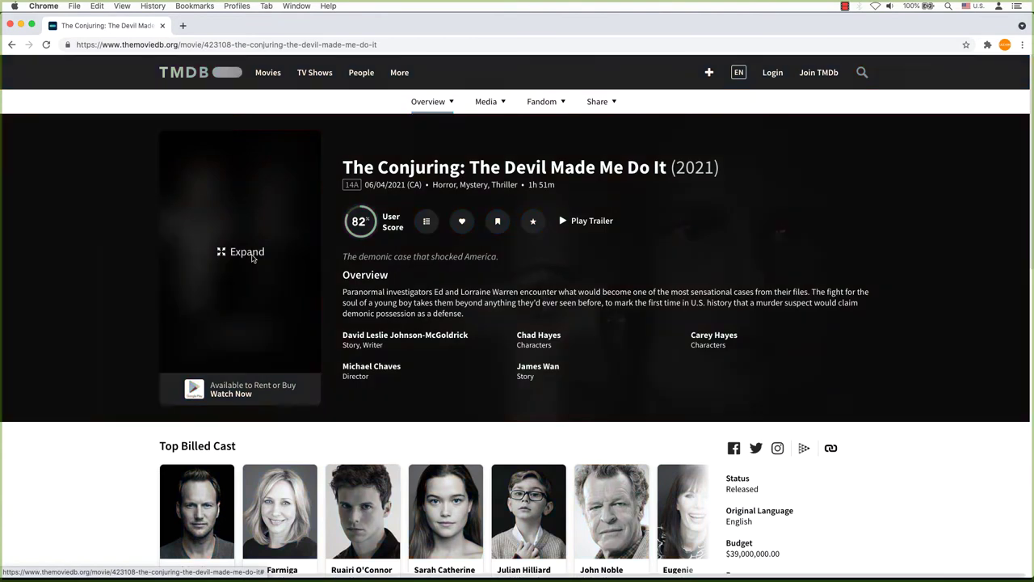
Save the expanded Conjuring poster as conjuring.jpg on the Desktop
left_click(256, 261)
right_click(422, 297)
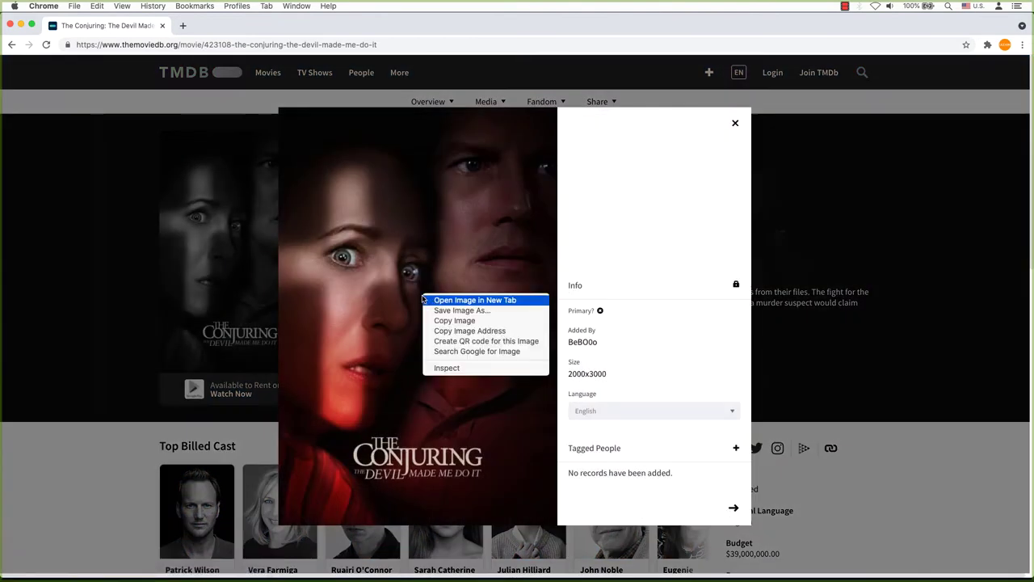
left_click(463, 312)
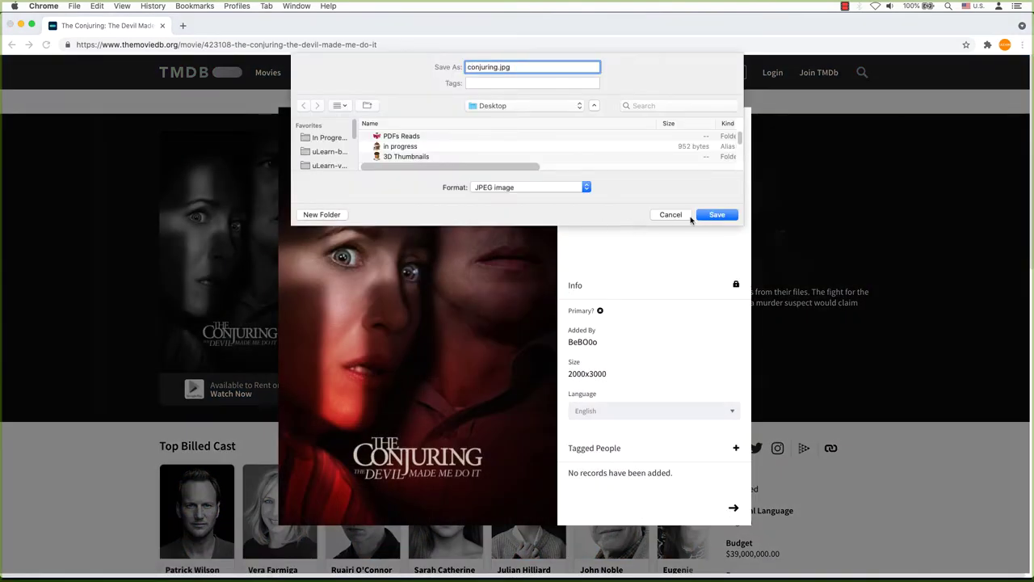
left_click(717, 214)
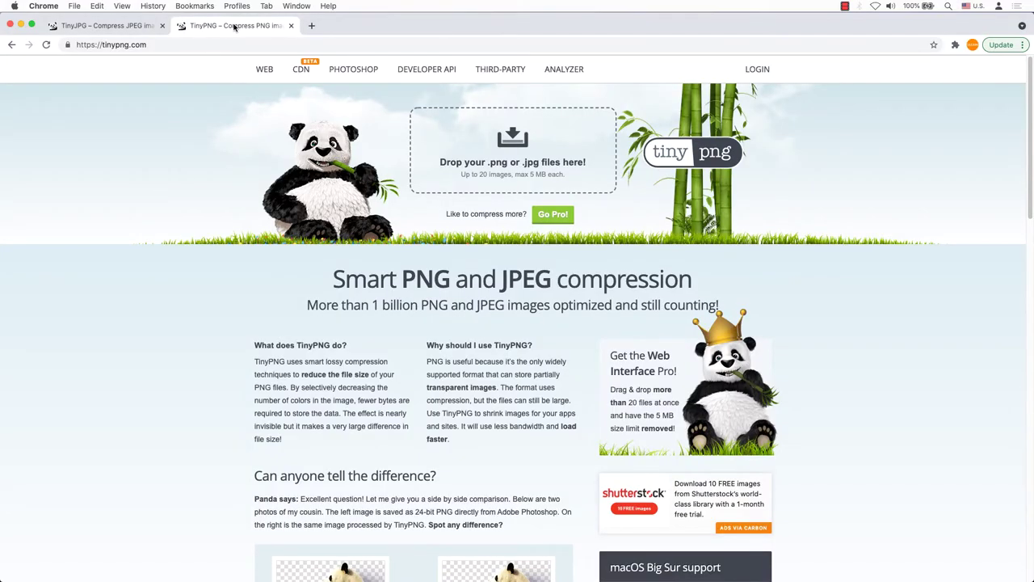
Glance at TinyJPG, return to TinyPNG, and place the movies-original Finder window over it
left_click(129, 27)
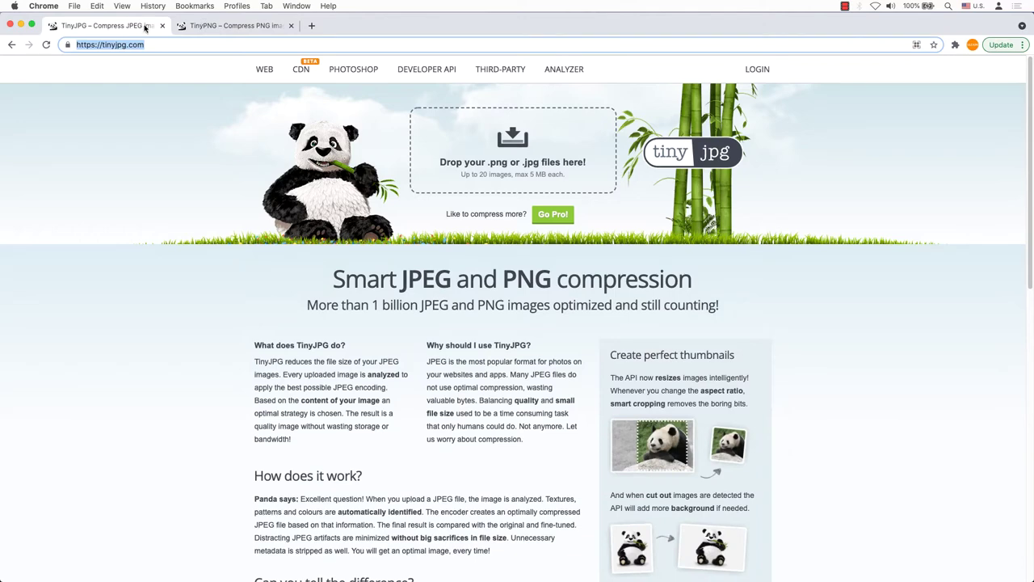
left_click(234, 26)
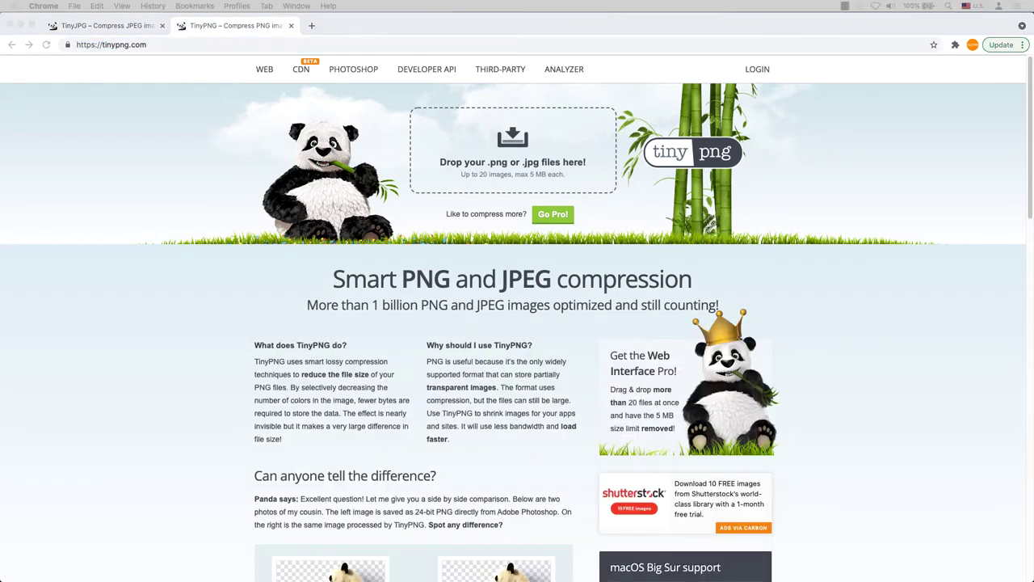
key("super+Tab")
left_click_drag(889, 396, 865, 226)
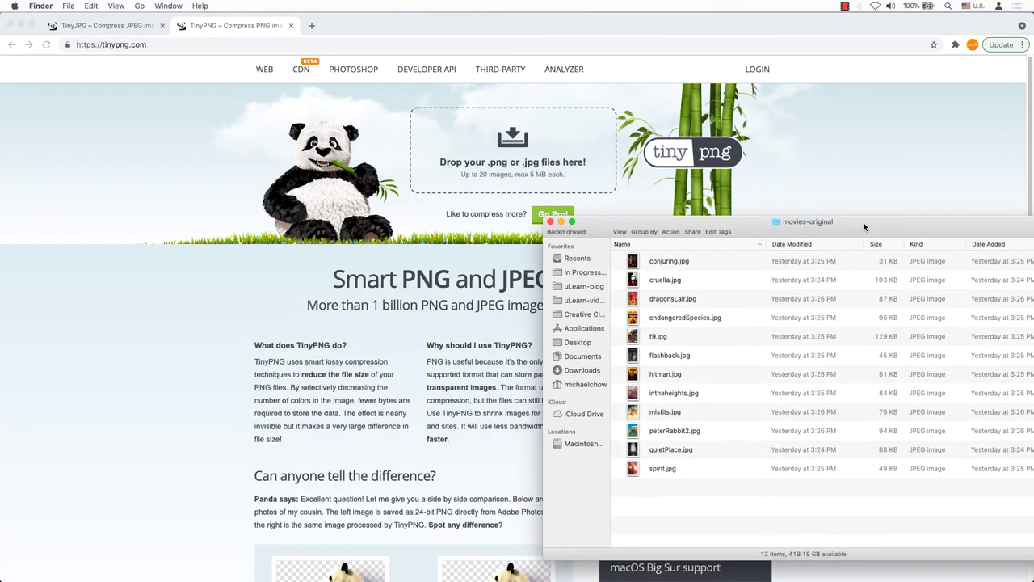
Select all 12 posters in movies-original and drop them onto TinyPNG's drop zone
key("super+a")
left_click_drag(677, 273, 525, 151)
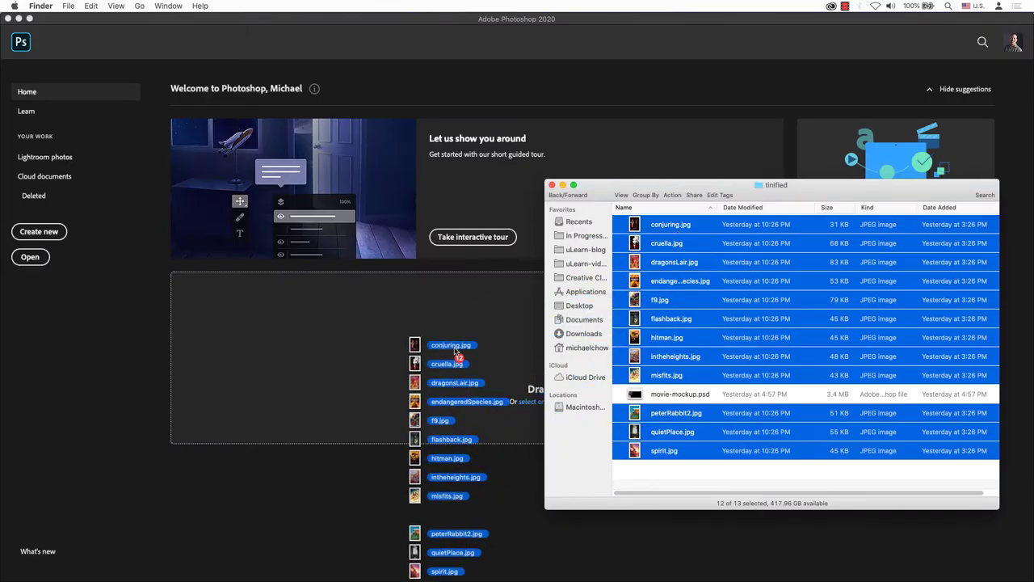
Open the 12 tinified posters, checking quietPlace, peterRabbit2, misfits, intheheights and hitman
left_click_drag(454, 349, 457, 350)
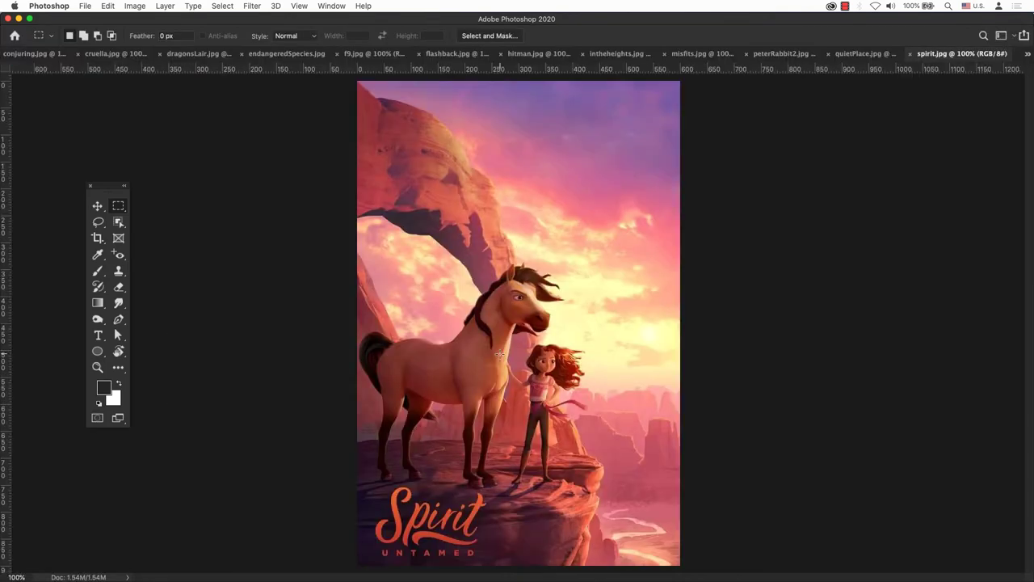
left_click(864, 53)
left_click(782, 53)
left_click(701, 54)
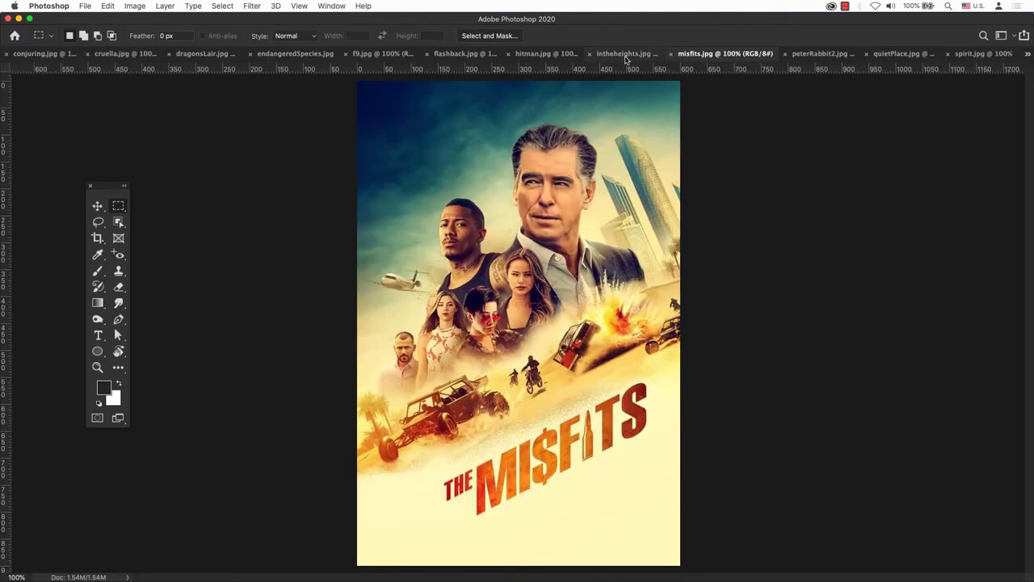
left_click(626, 57)
left_click(543, 56)
Check the flashback, f9, endangeredSpecies, dragonsLair, cruella and conjuring poster tabs
left_click(460, 56)
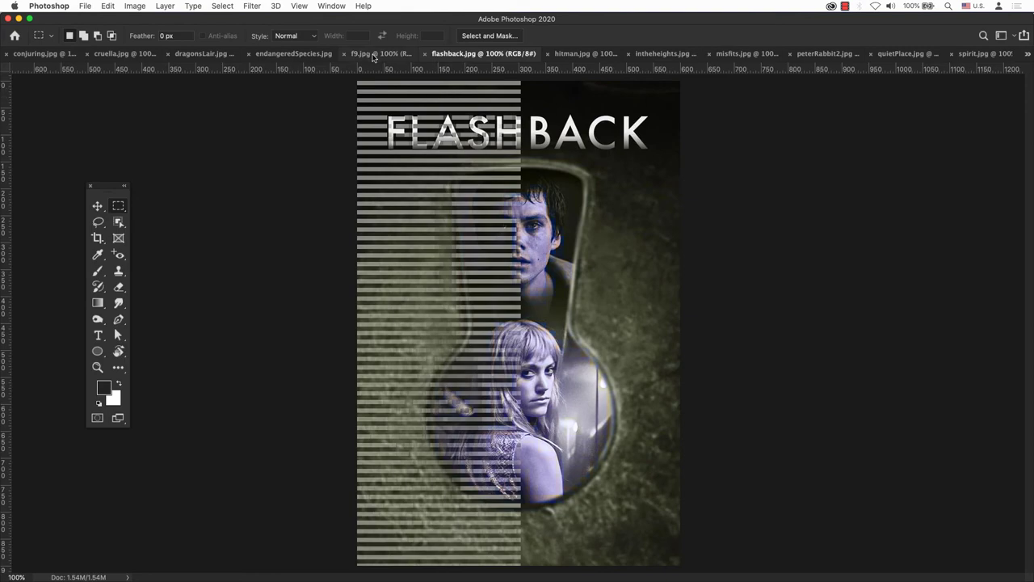
left_click(374, 55)
left_click(293, 55)
left_click(202, 55)
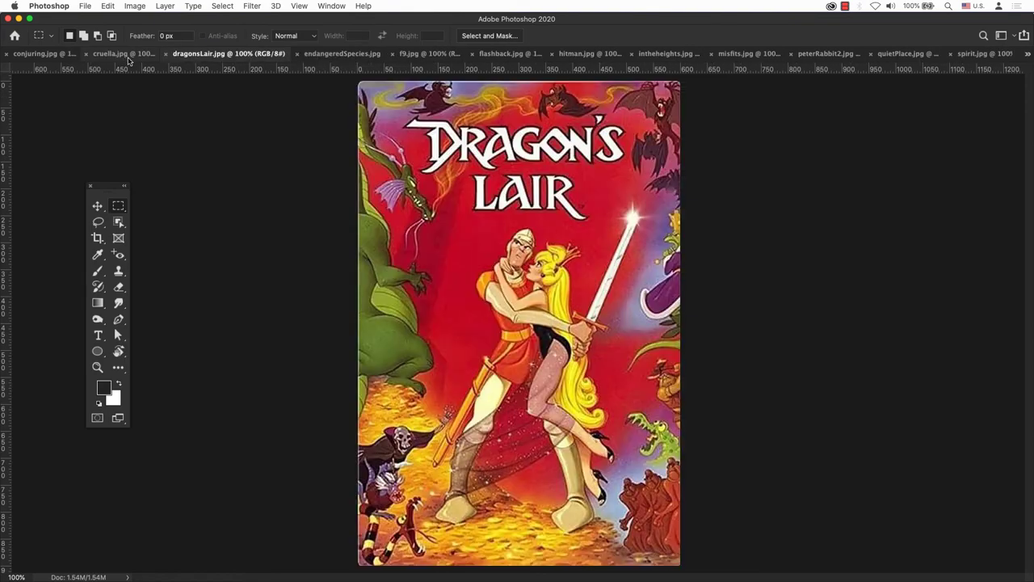
left_click(121, 54)
left_click(40, 53)
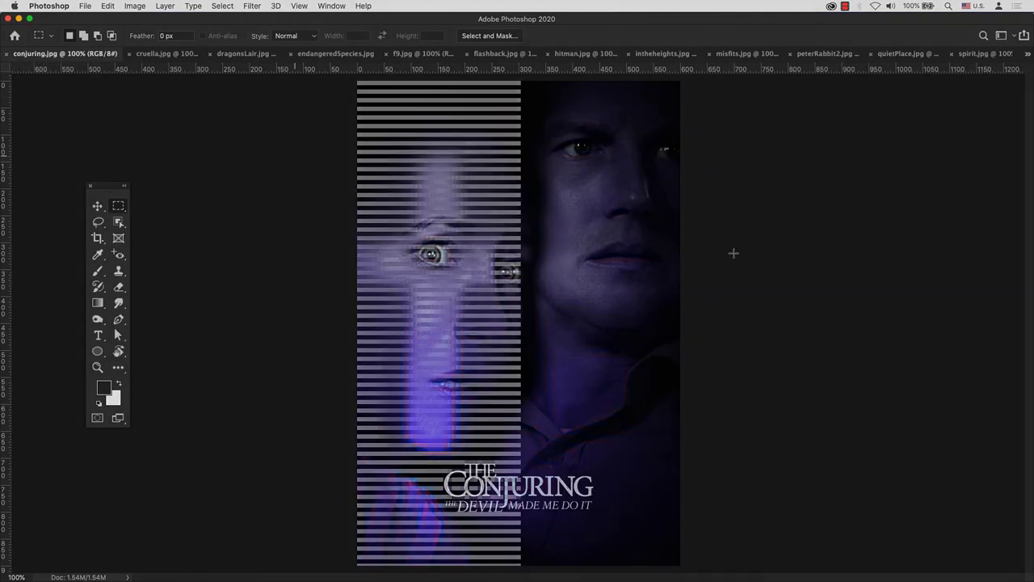